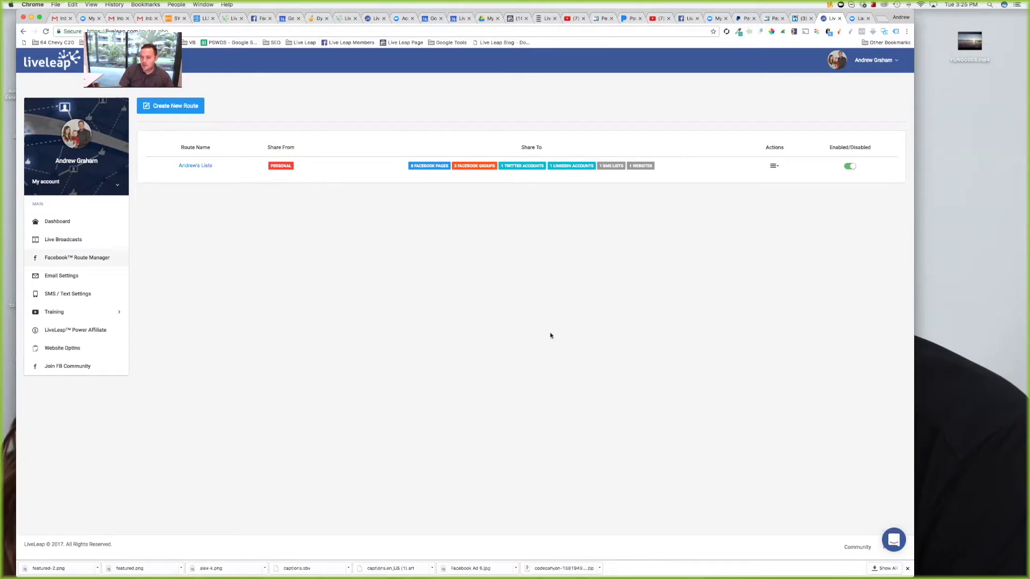
Create a new route and name it "Social Media Training".
{"action": "left_click", "coordinate": [189, 109]}
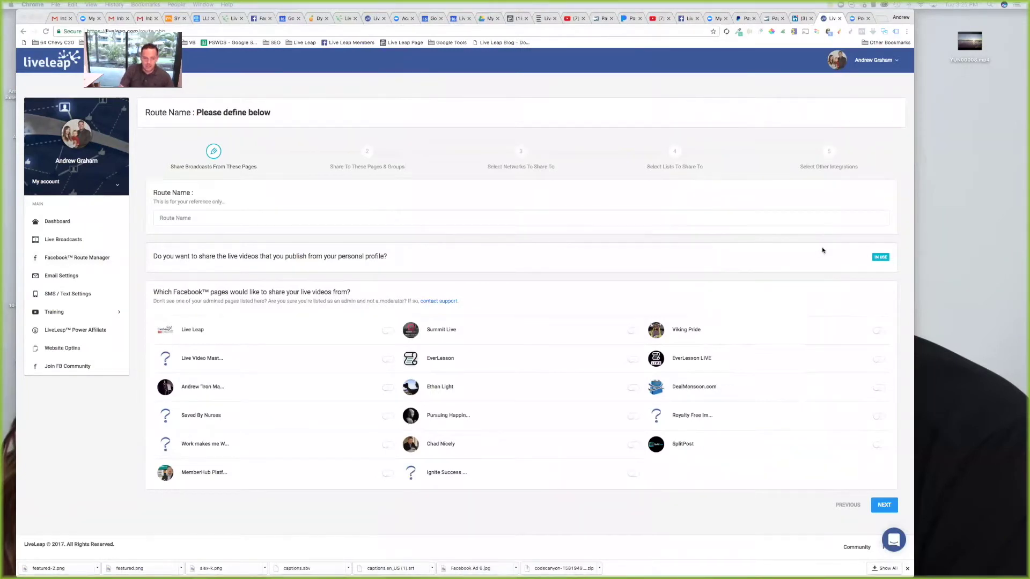
{"action": "left_click", "coordinate": [316, 218]}
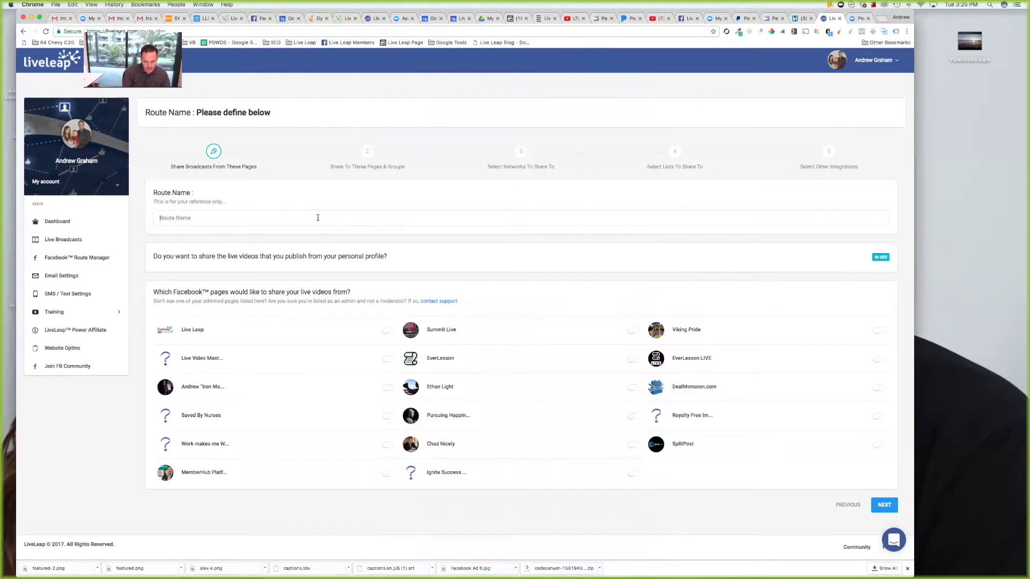
{"action": "type", "text": "Faceboo"}
{"action": "key", "text": "BackSpace"}
{"action": "key", "text": "BackSpace"}
{"action": "key", "text": "BackSpace"}
{"action": "key", "text": "BackSpace"}
{"action": "key", "text": "BackSpace"}
{"action": "key", "text": "BackSpace"}
{"action": "key", "text": "BackSpace"}
{"action": "type", "text": "Social Media Training"}
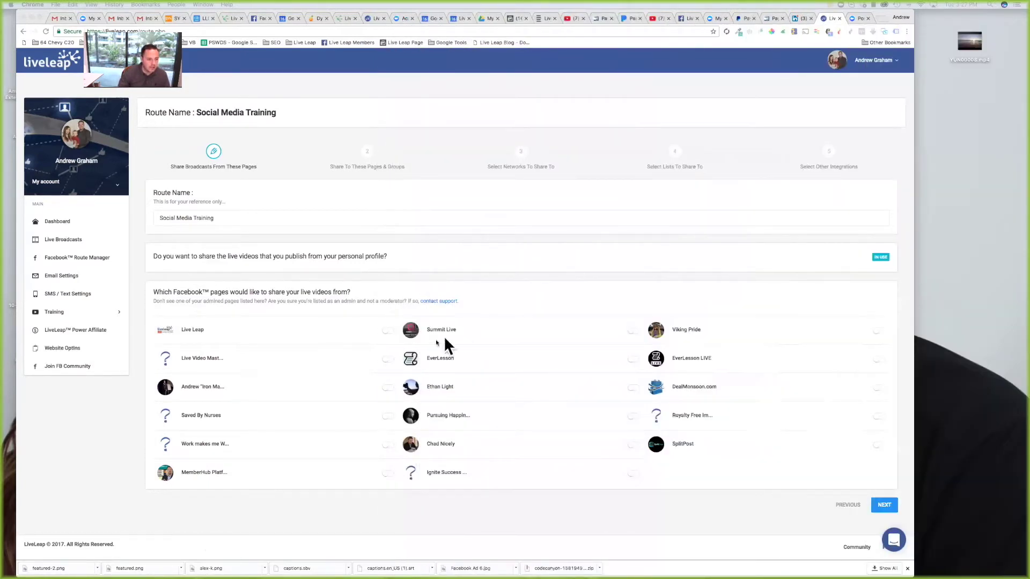
Enable the SplitPost page as the source for shared live videos and continue to the destination pages and groups.
{"action": "left_click", "coordinate": [318, 515]}
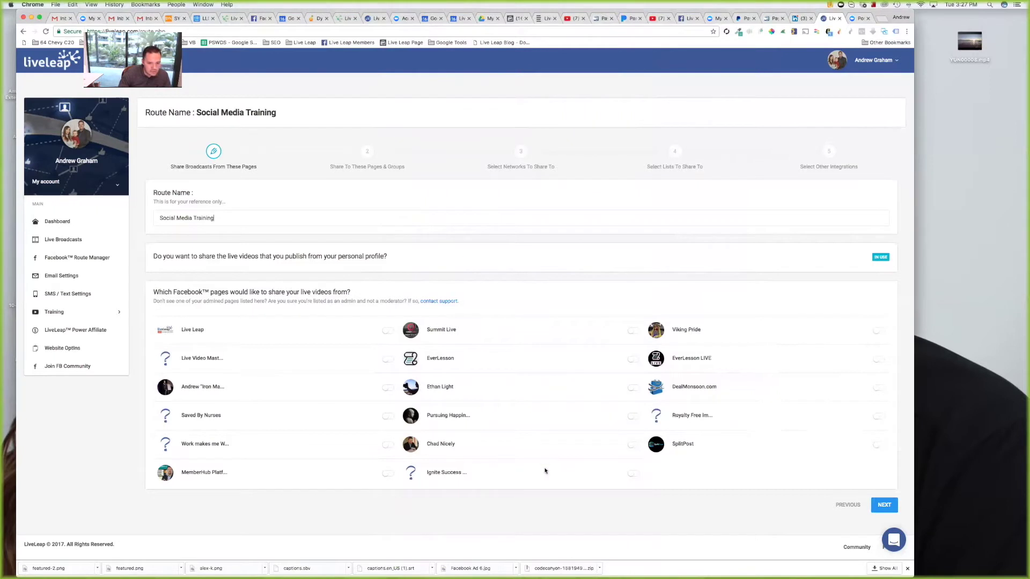
{"action": "left_click", "coordinate": [878, 445]}
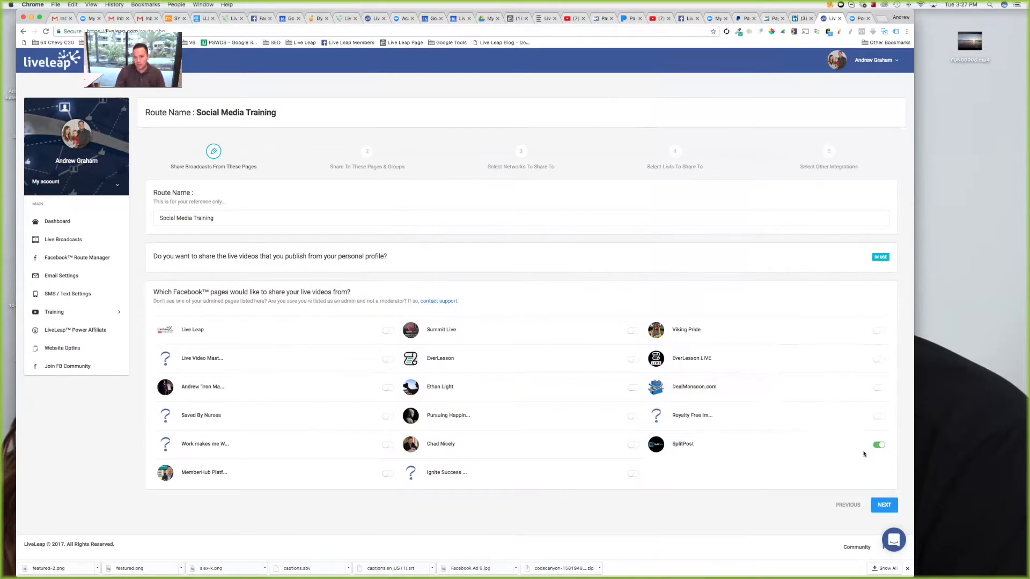
{"action": "left_click", "coordinate": [884, 506]}
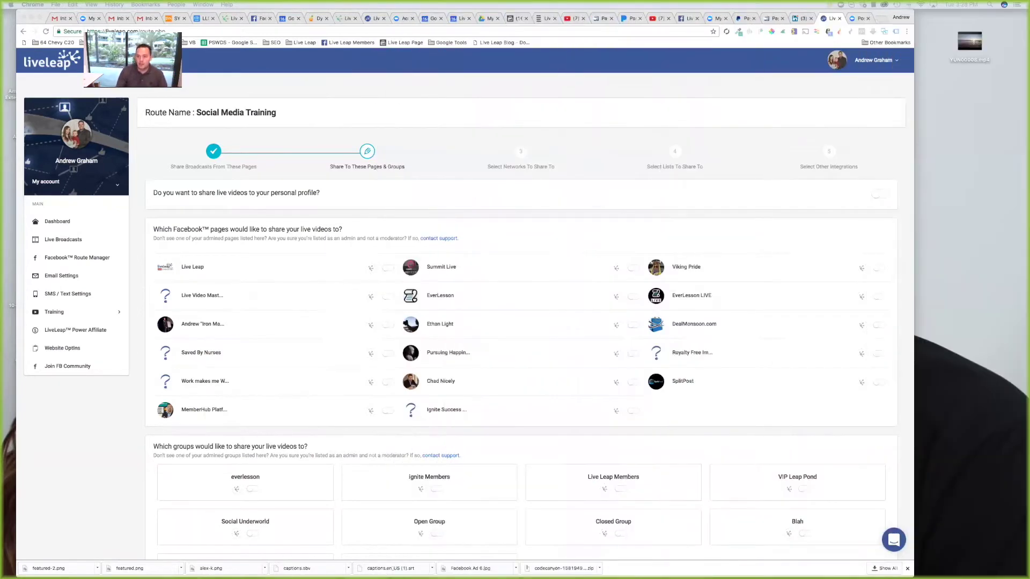
Enable sharing to the Live Leap page, the two pages listed directly below it, and the Live Leap Members group.
{"action": "scroll", "coordinate": [524, 278], "scroll_direction": "down", "scroll_amount": 3}
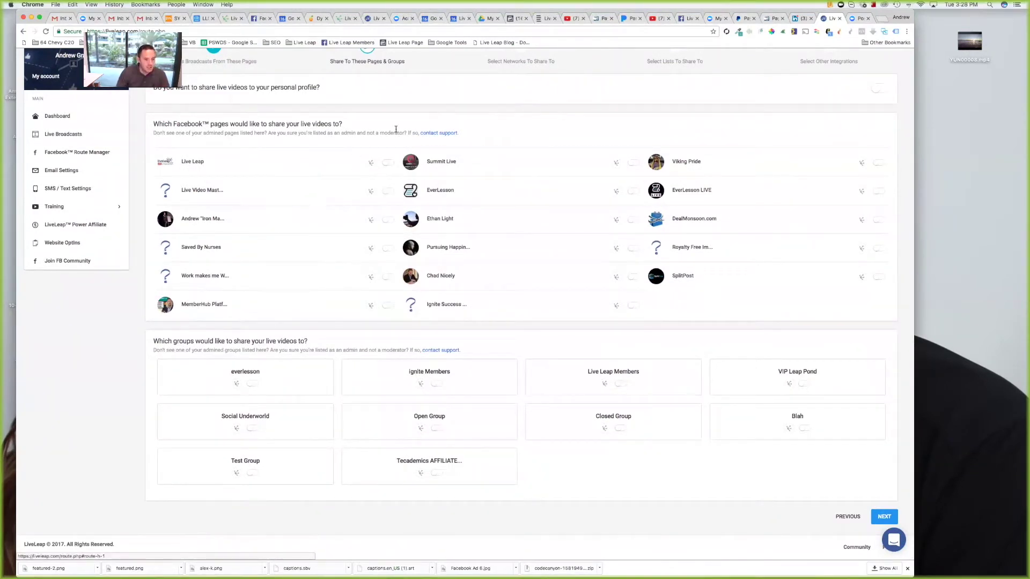
{"action": "left_click", "coordinate": [389, 167]}
{"action": "left_click", "coordinate": [388, 192]}
{"action": "left_click", "coordinate": [388, 220]}
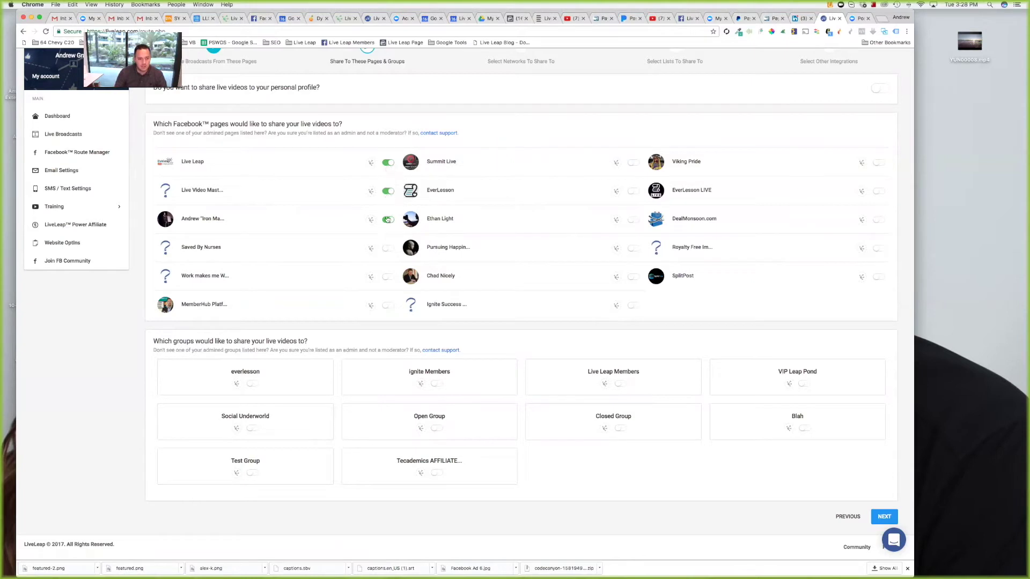
{"action": "scroll", "coordinate": [339, 369], "scroll_direction": "down", "scroll_amount": 2}
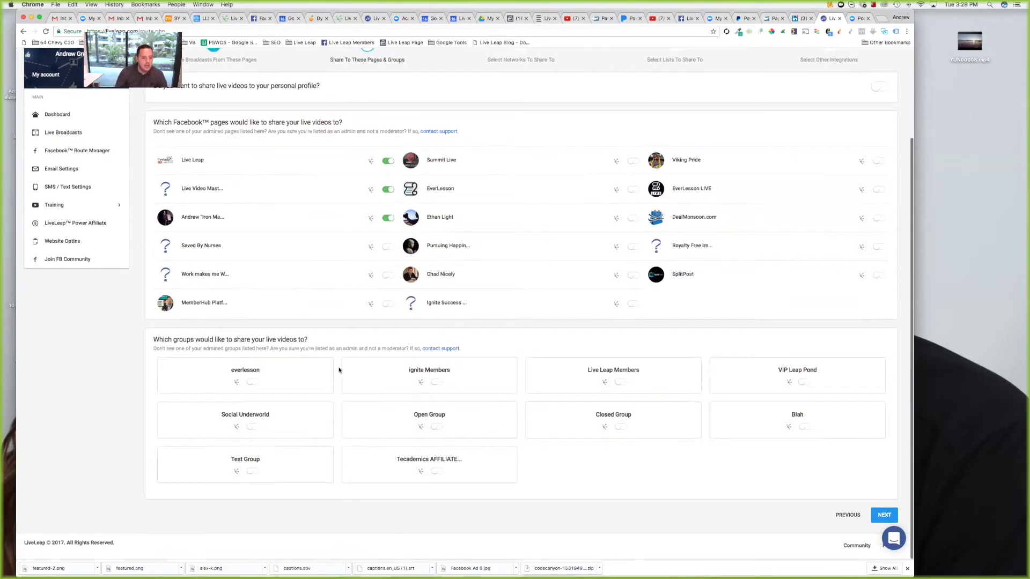
{"action": "left_click", "coordinate": [623, 385]}
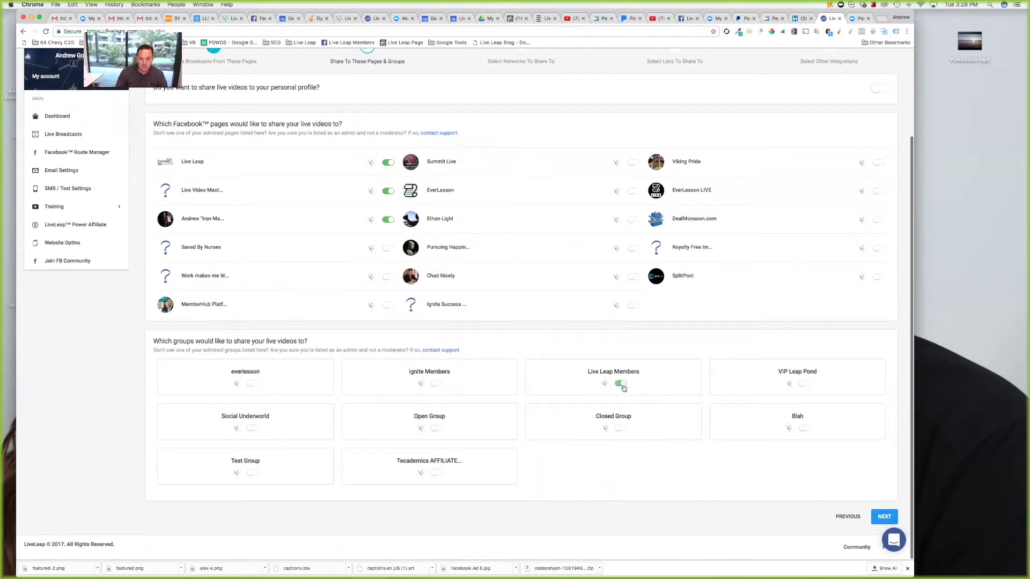
Go back to review the route's source page, then return and check the selected destination pages and groups.
{"action": "left_click", "coordinate": [847, 516]}
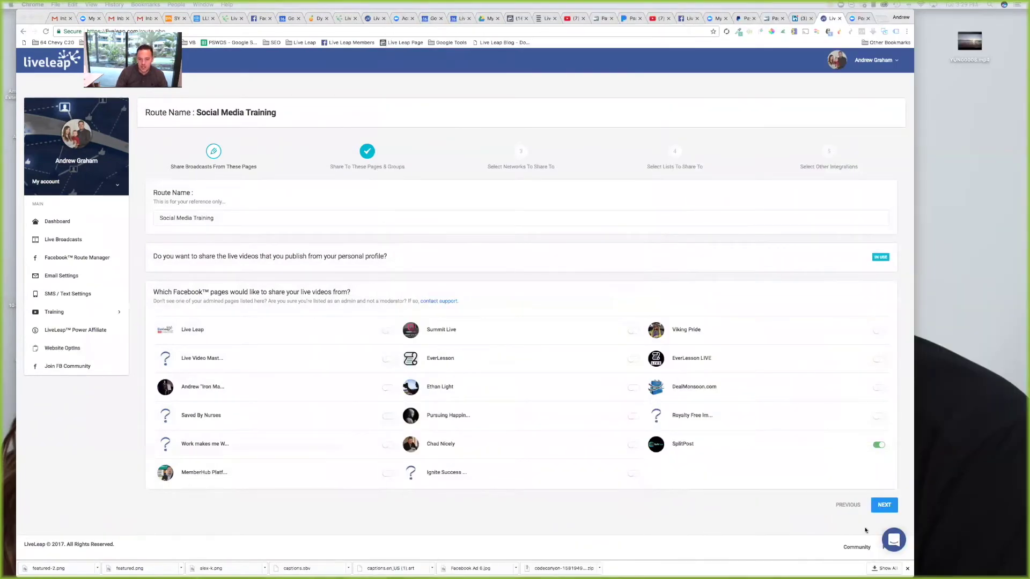
{"action": "left_click", "coordinate": [892, 503]}
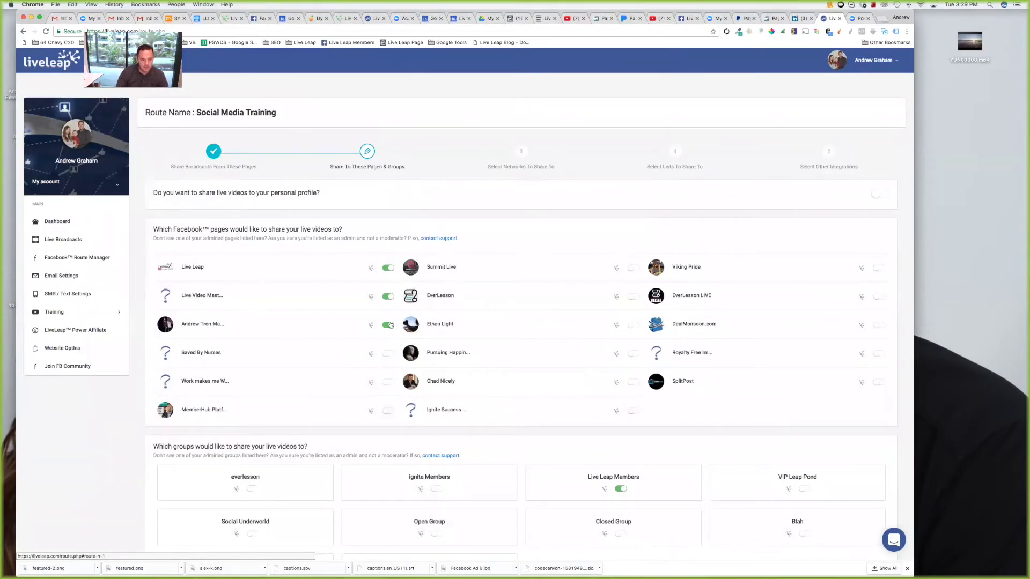
{"action": "scroll", "coordinate": [605, 410], "scroll_direction": "down", "scroll_amount": 3}
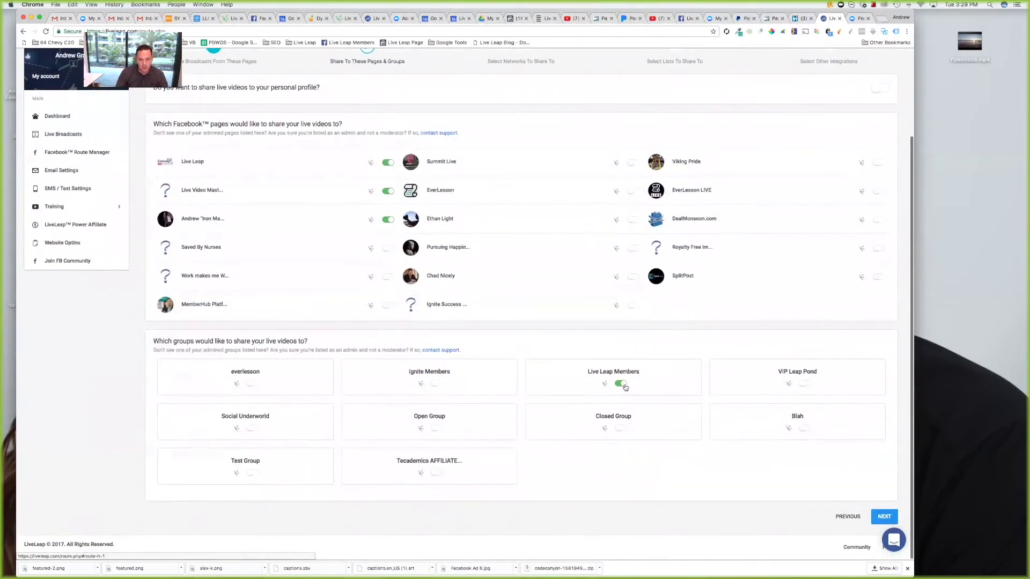
{"action": "scroll", "coordinate": [625, 386], "scroll_direction": "up", "scroll_amount": 3}
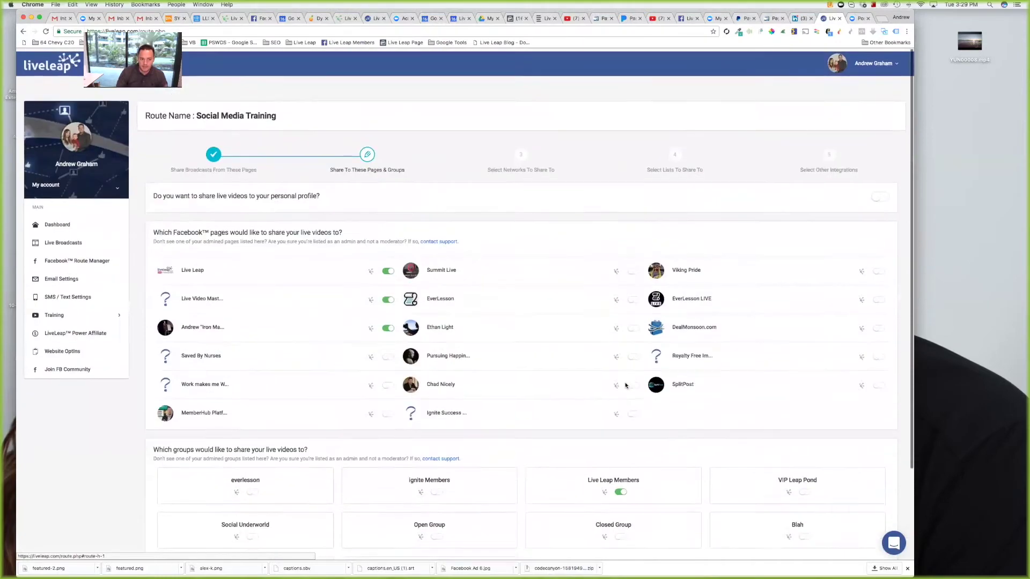
{"action": "scroll", "coordinate": [625, 384], "scroll_direction": "down", "scroll_amount": 3}
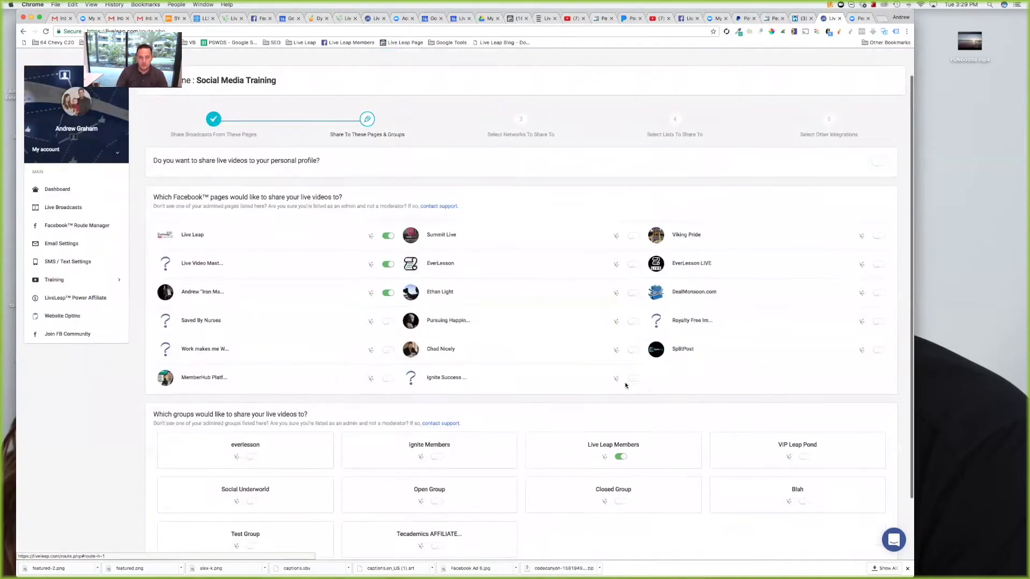
Continue to the network selection stage, dismiss the calendar reminder, and return to the route setup.
{"action": "left_click", "coordinate": [883, 516]}
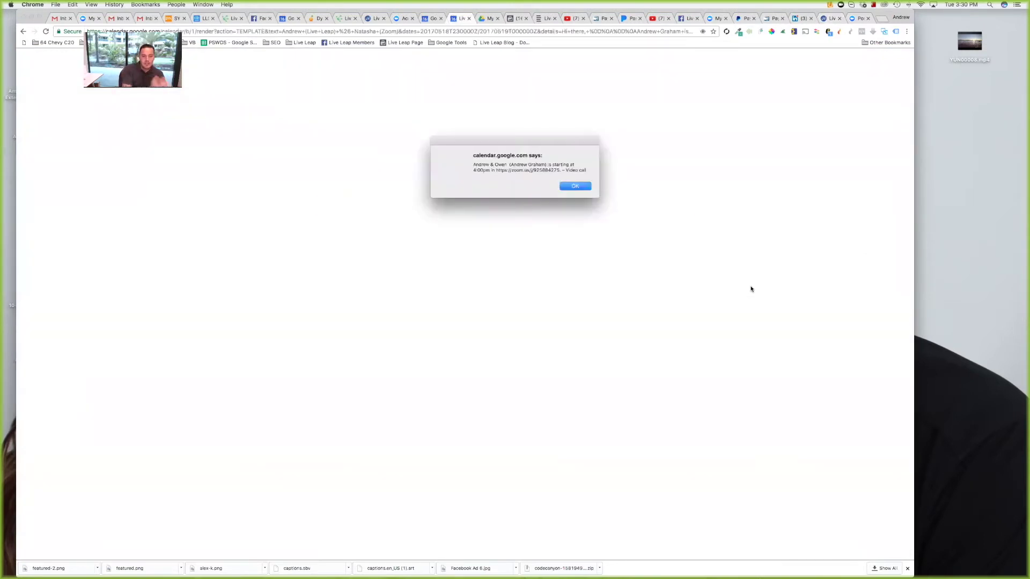
{"action": "left_click", "coordinate": [573, 186]}
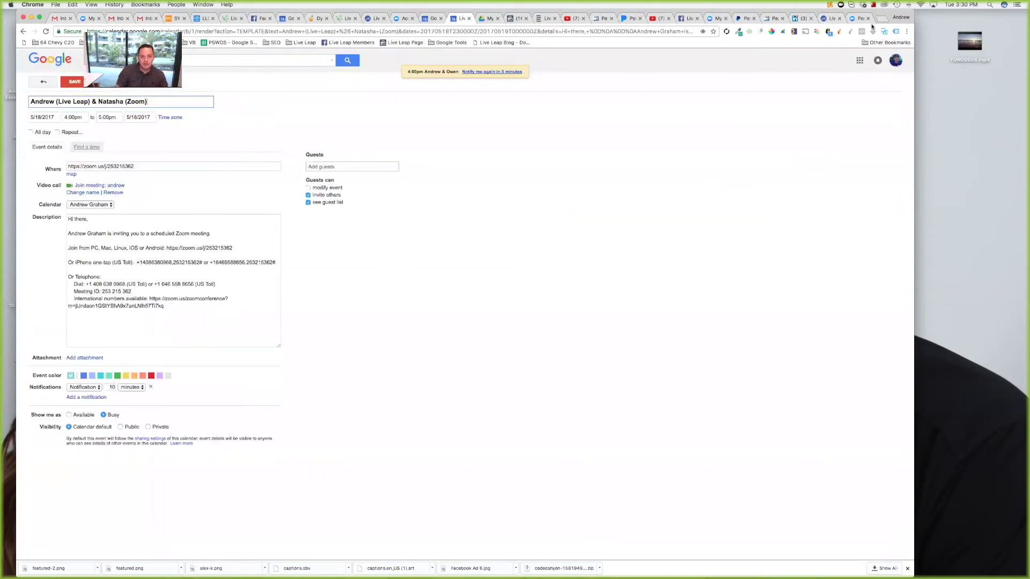
{"action": "left_click", "coordinate": [819, 18]}
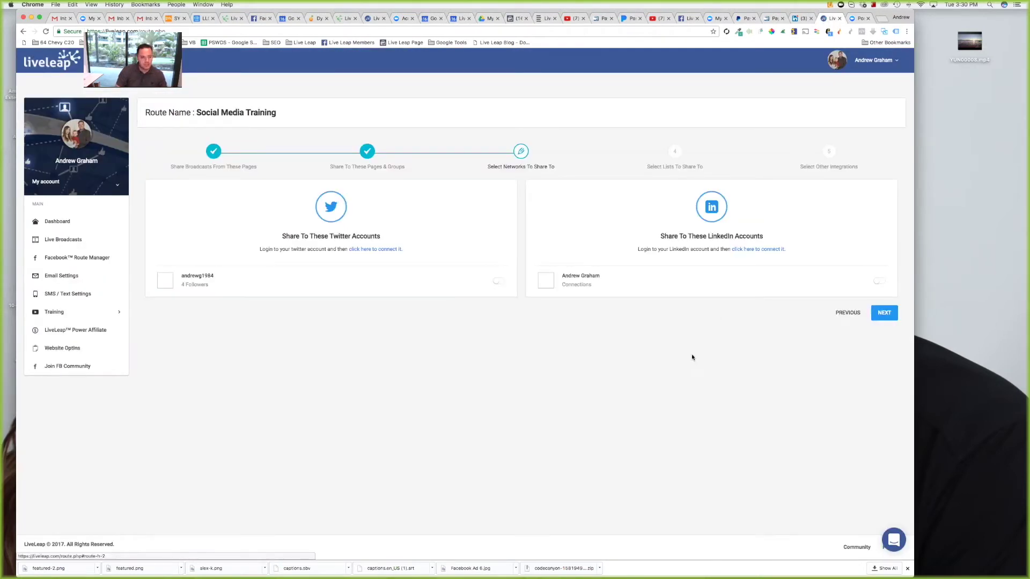
Finish the route without enabling any Twitter or LinkedIn accounts, SMS or email lists, websites or webhooks.
{"action": "left_click", "coordinate": [885, 314]}
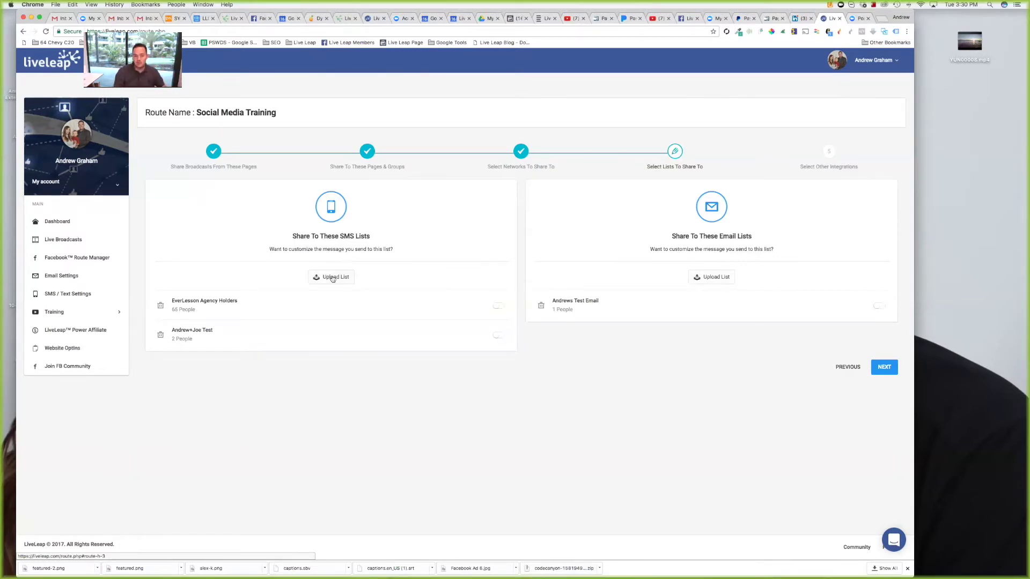
{"action": "left_click", "coordinate": [885, 370]}
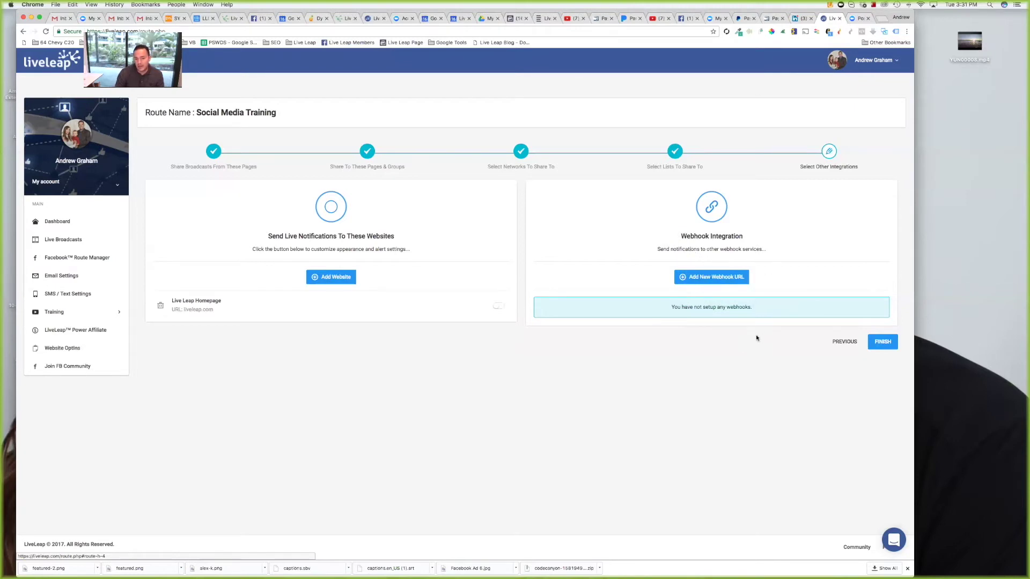
{"action": "left_click", "coordinate": [883, 342]}
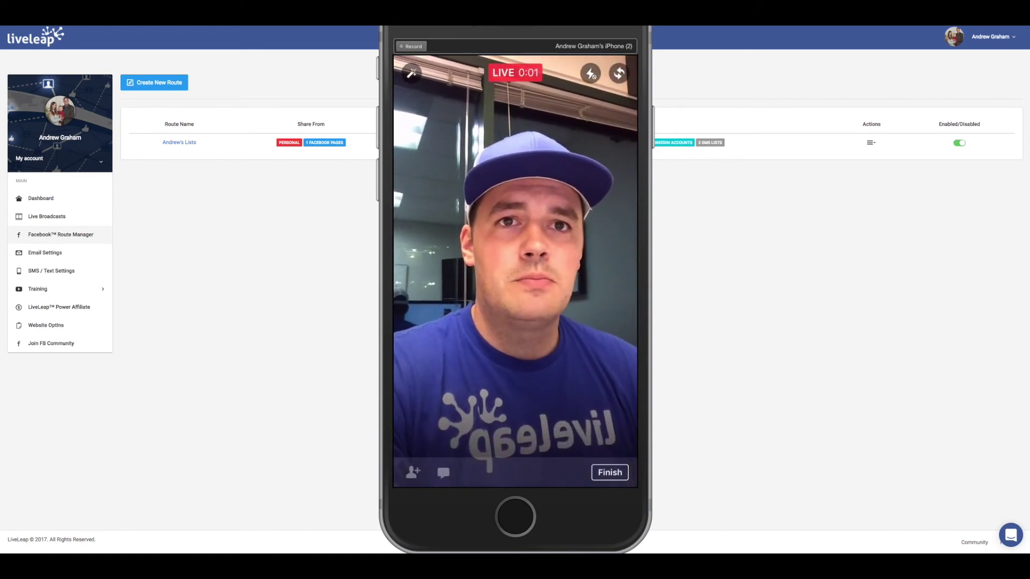
{"action": "left_click_drag", "start_coordinate": [644, 520], "coordinate": [549, 444]}
{"action": "left_click_drag", "start_coordinate": [483, 16], "coordinate": [571, 84]}
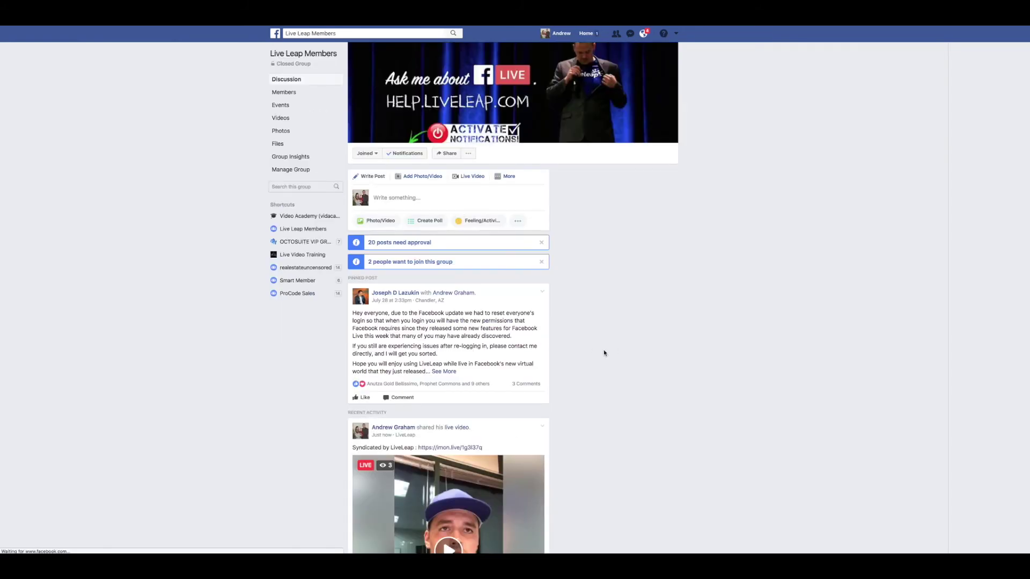
On Facebook, examine the Live Leap Members group feed and the Live Leap page's posts for the syndicated live video.
{"action": "scroll", "coordinate": [604, 352], "scroll_direction": "down", "scroll_amount": 5}
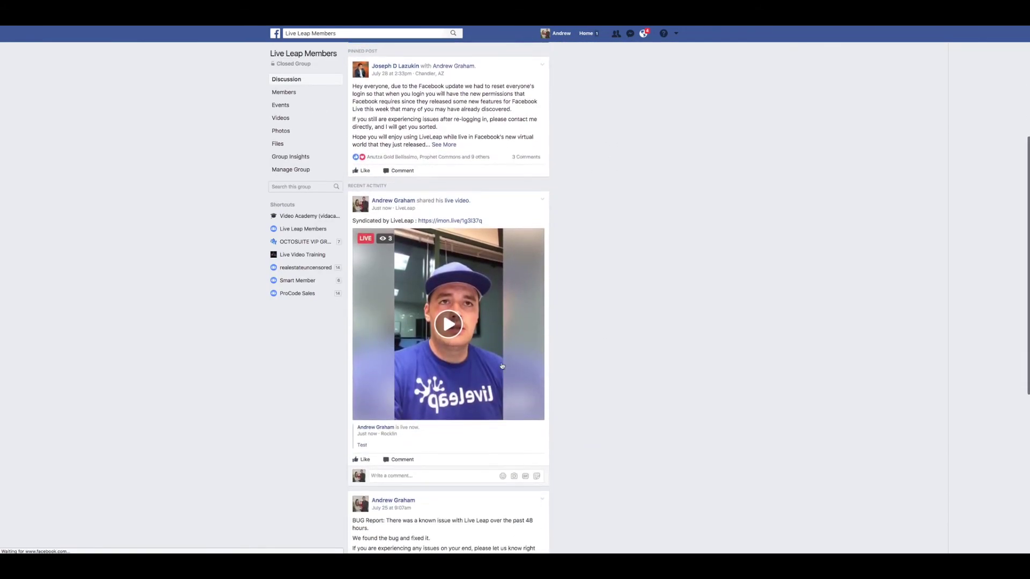
{"action": "left_click", "coordinate": [677, 36]}
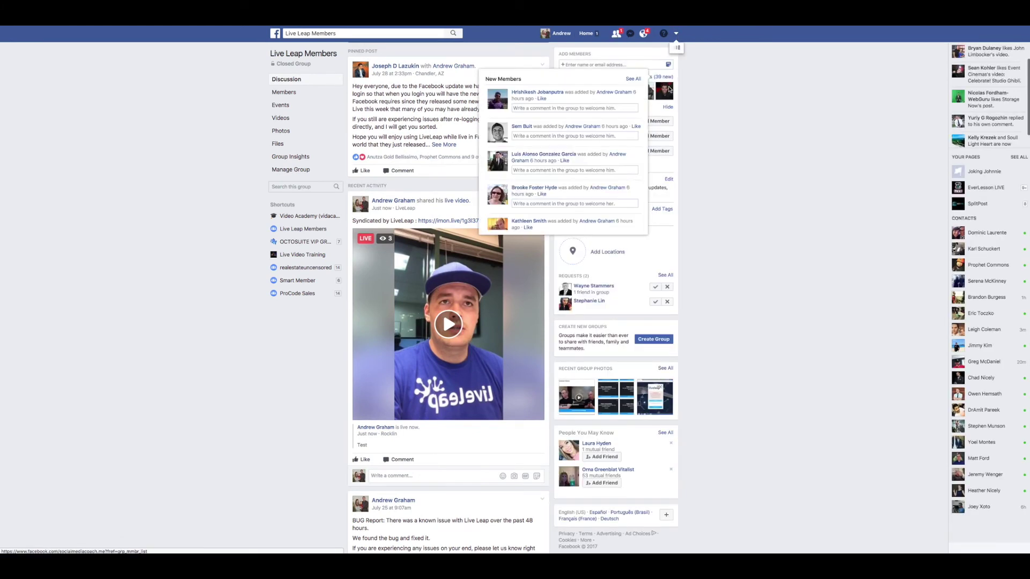
{"action": "left_click", "coordinate": [677, 35]}
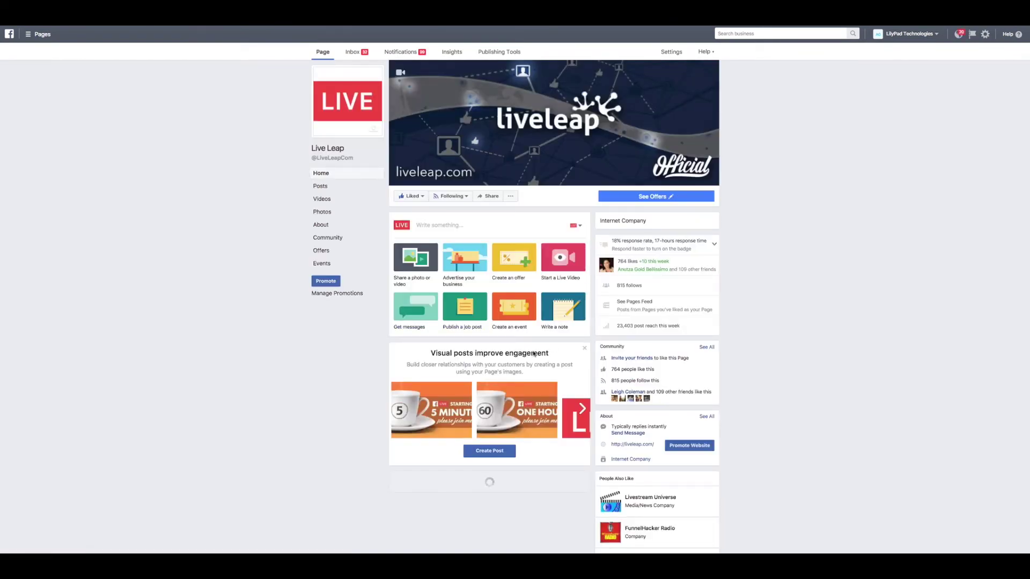
{"action": "scroll", "coordinate": [534, 354], "scroll_direction": "down", "scroll_amount": 8}
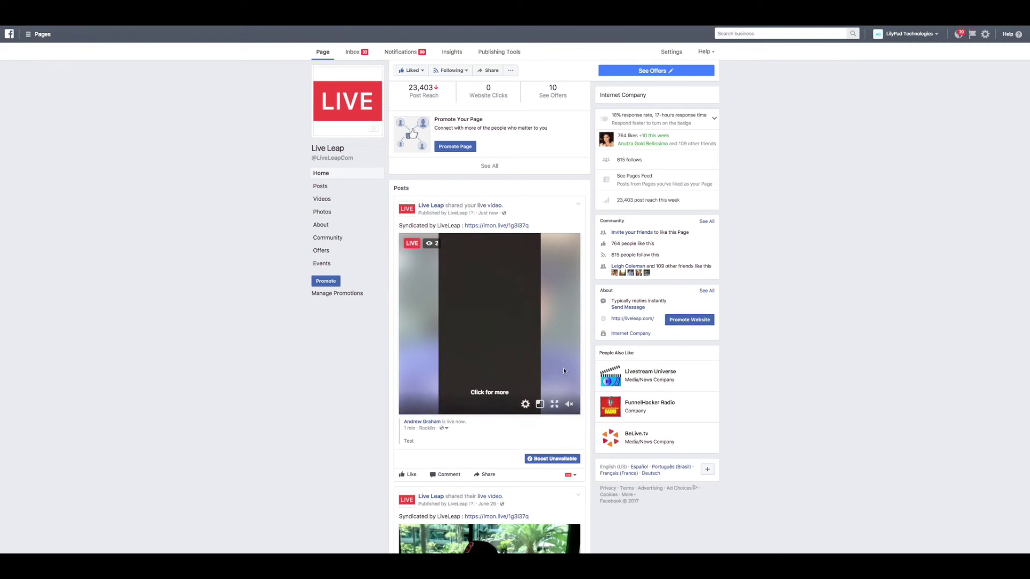
{"action": "scroll", "coordinate": [564, 370], "scroll_direction": "down", "scroll_amount": 5}
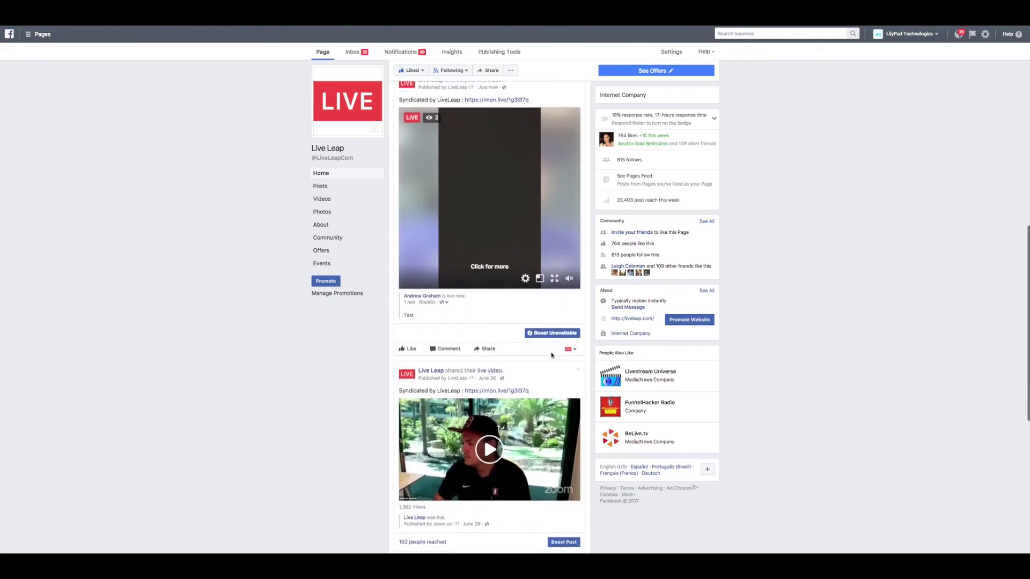